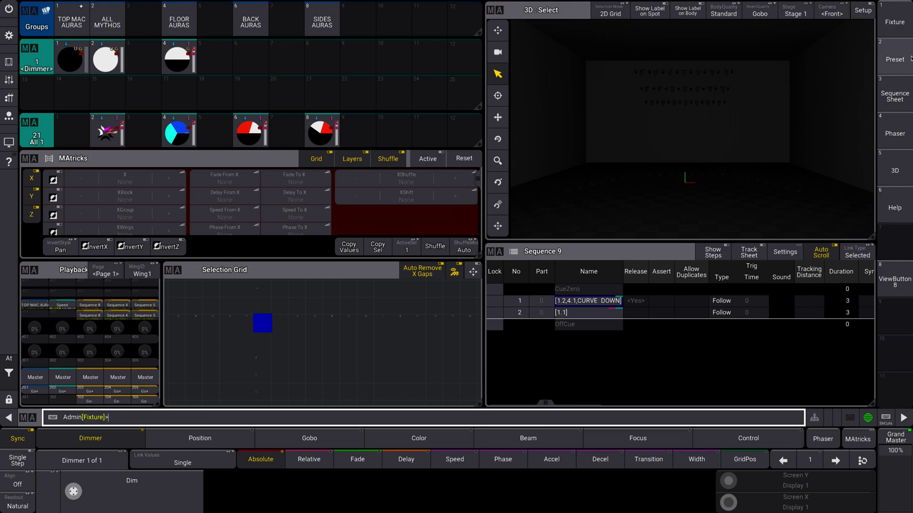
# Step: Recall the Sequence Sheet view and delete its group pool, sequence pool and sequence sheet windows
pyautogui.click(894, 95)
pyautogui.click(31, 235)
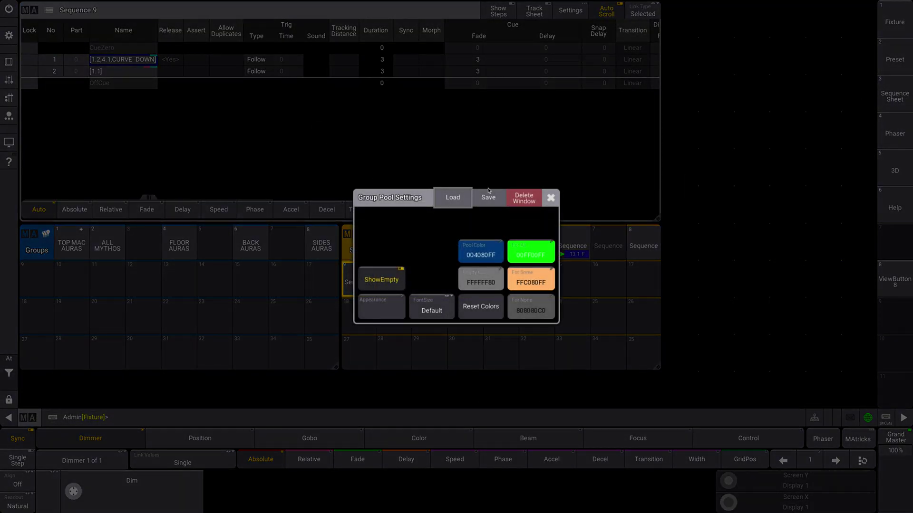
pyautogui.click(524, 198)
pyautogui.click(352, 234)
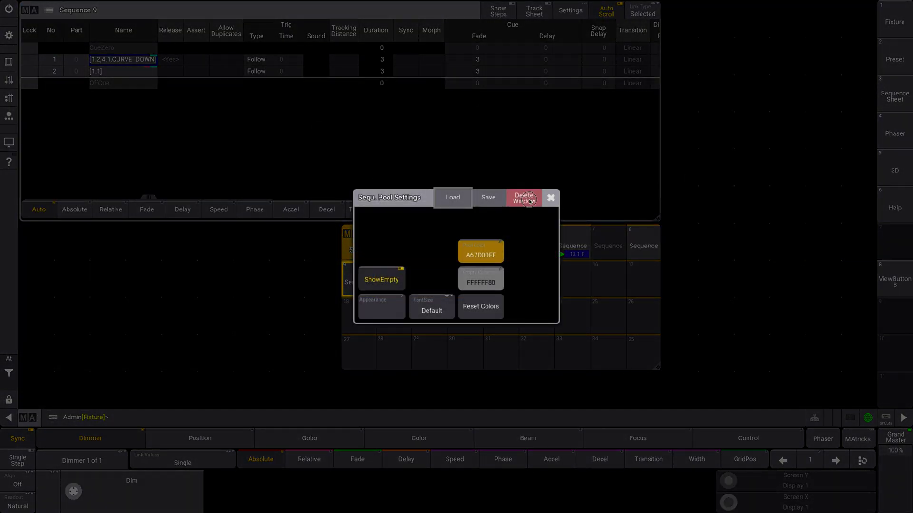
pyautogui.click(524, 198)
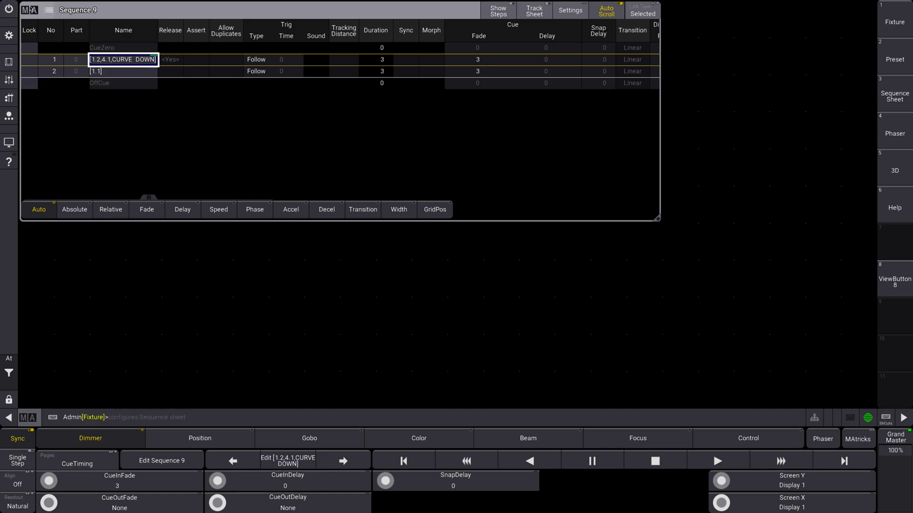
pyautogui.click(29, 9)
pyautogui.click(560, 183)
# Step: Add an Agenda window to the empty screen, move it up and enlarge it to fill most of the workspace
pyautogui.click(239, 95)
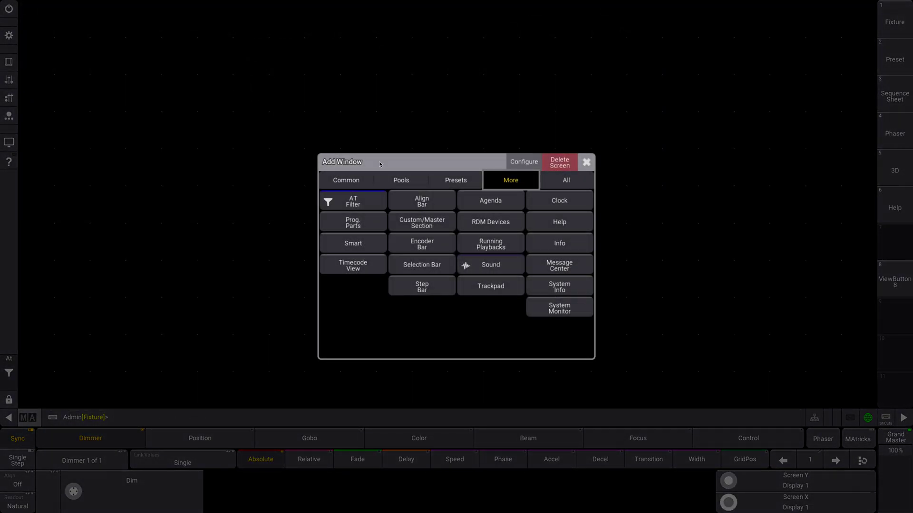
pyautogui.click(509, 181)
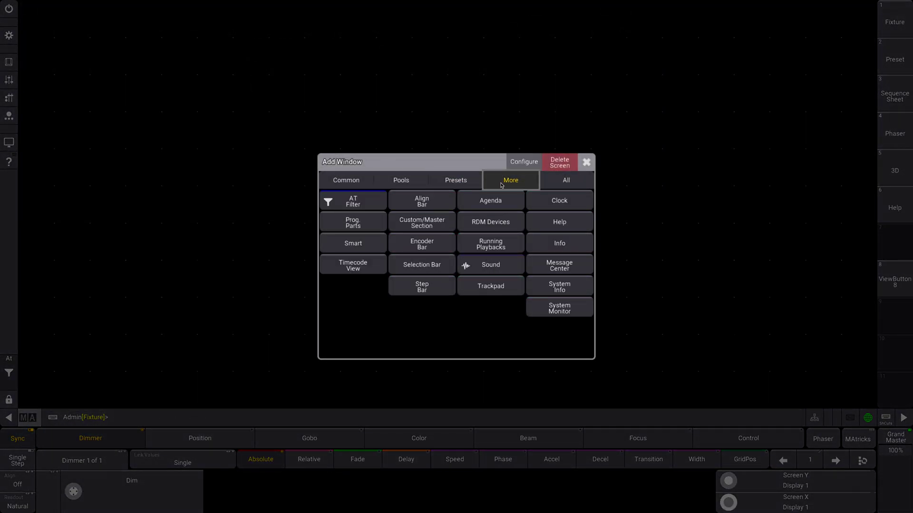
pyautogui.click(517, 205)
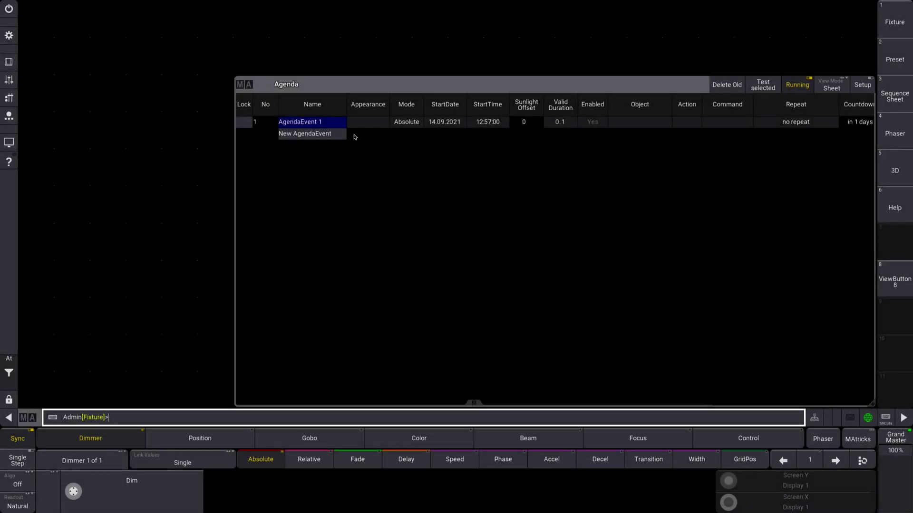
pyautogui.moveTo(247, 82); pyautogui.dragTo(141, 20)
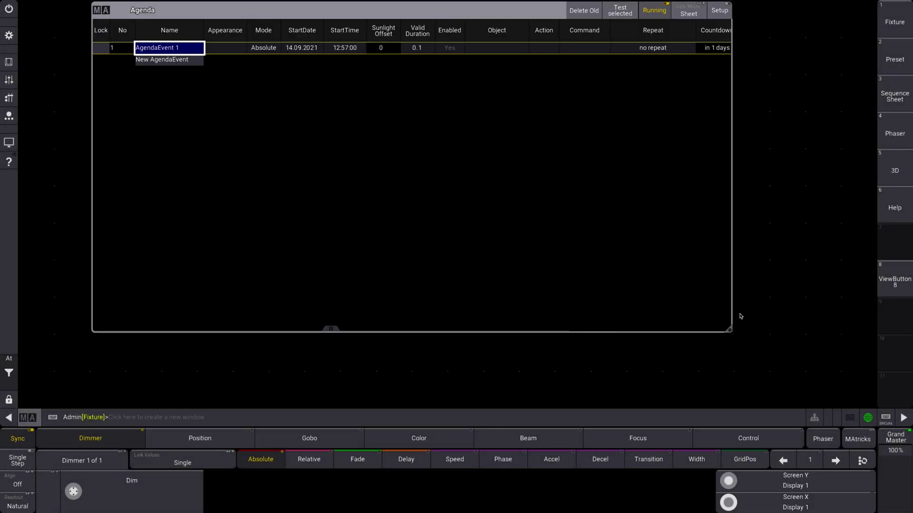
pyautogui.moveTo(729, 330); pyautogui.dragTo(856, 399)
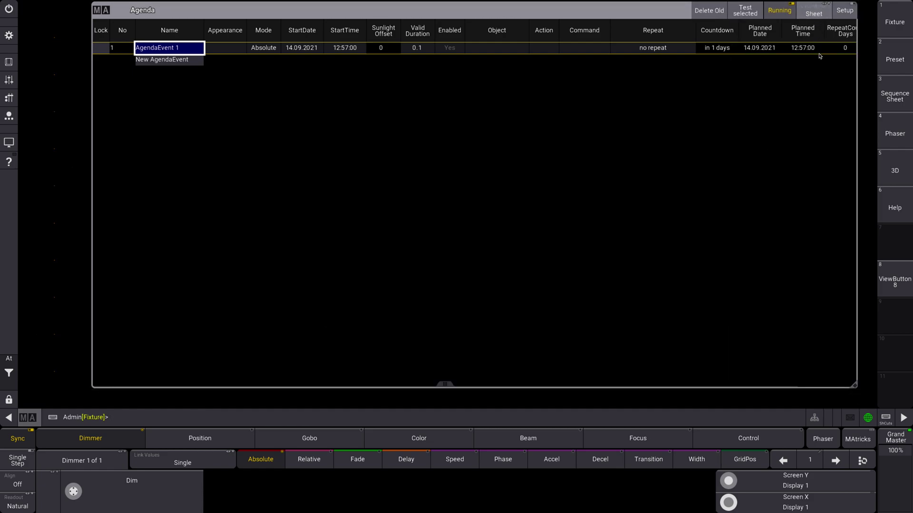
# Step: Cycle the Agenda through its year, month, day and sheet view modes and leave it in Month view
pyautogui.click(817, 13)
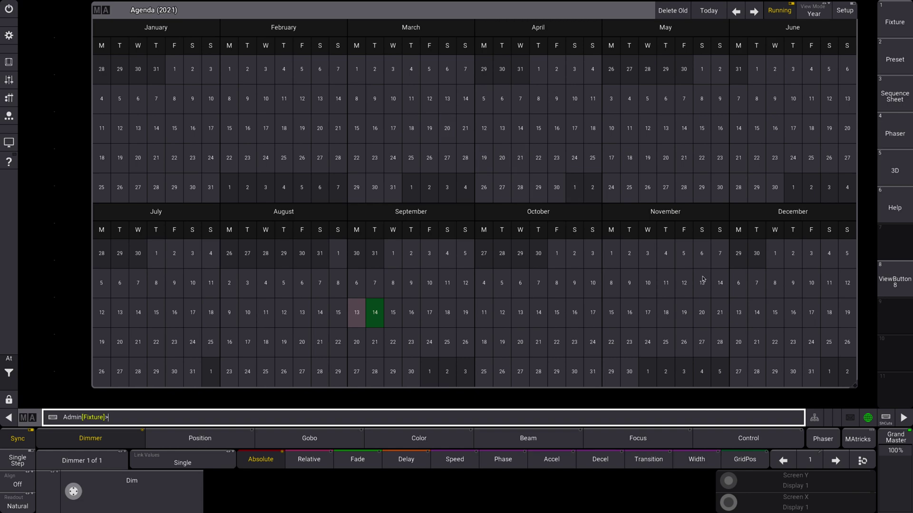
pyautogui.click(817, 13)
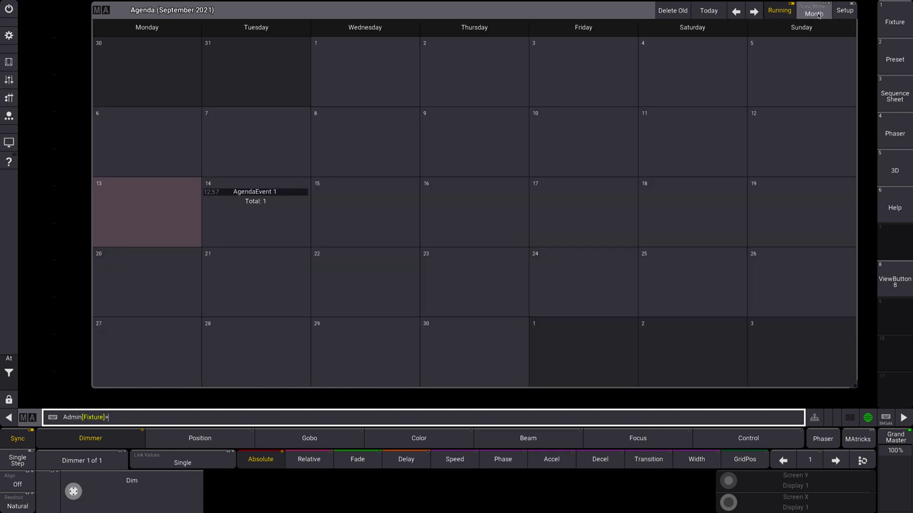
pyautogui.click(817, 13)
pyautogui.click(816, 13)
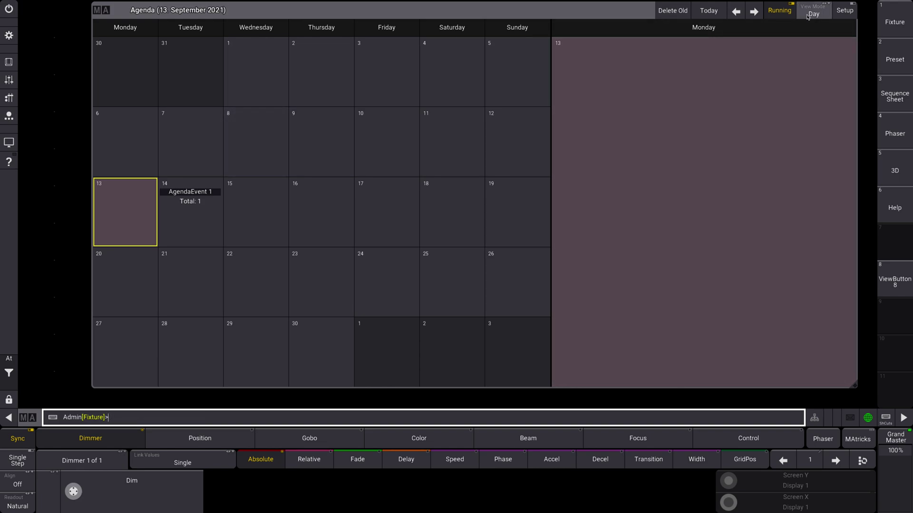
pyautogui.click(807, 15)
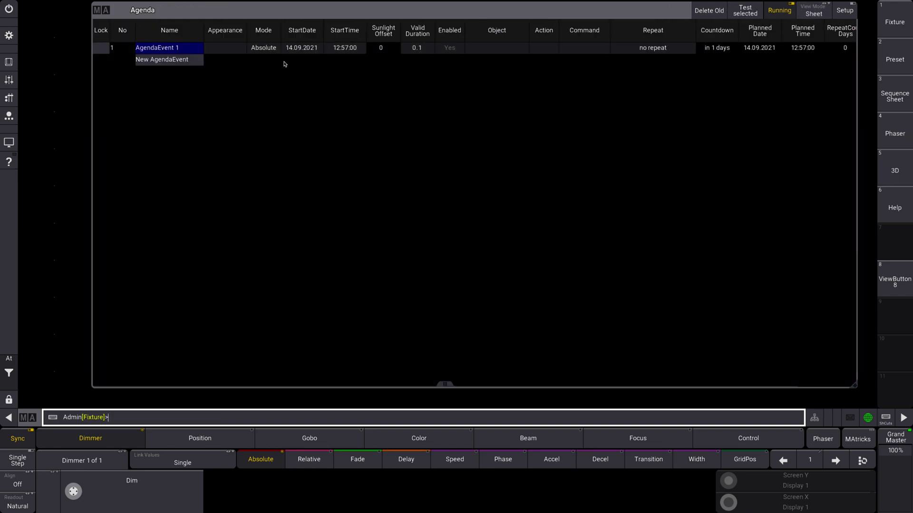
pyautogui.click(813, 14)
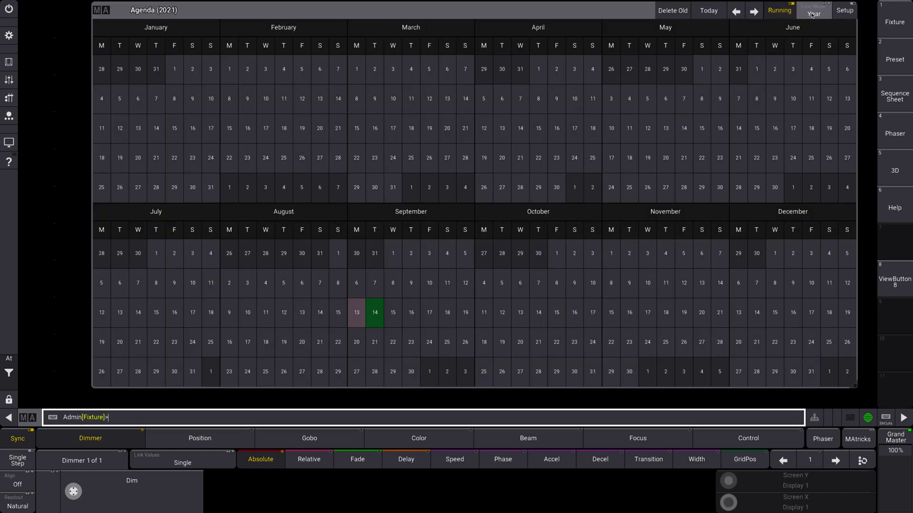
pyautogui.click(813, 15)
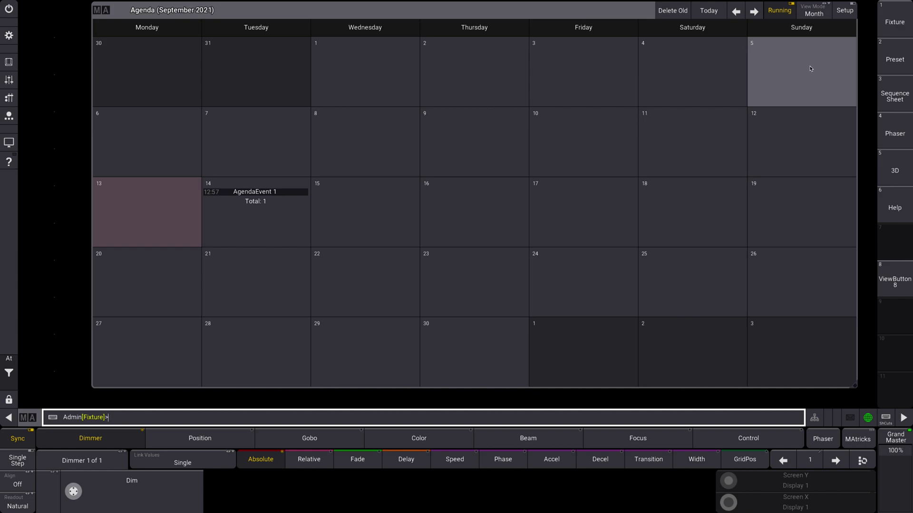
# Step: Enable setup mode in the Agenda and add a new event on Monday 13 September 2021
pyautogui.click(848, 15)
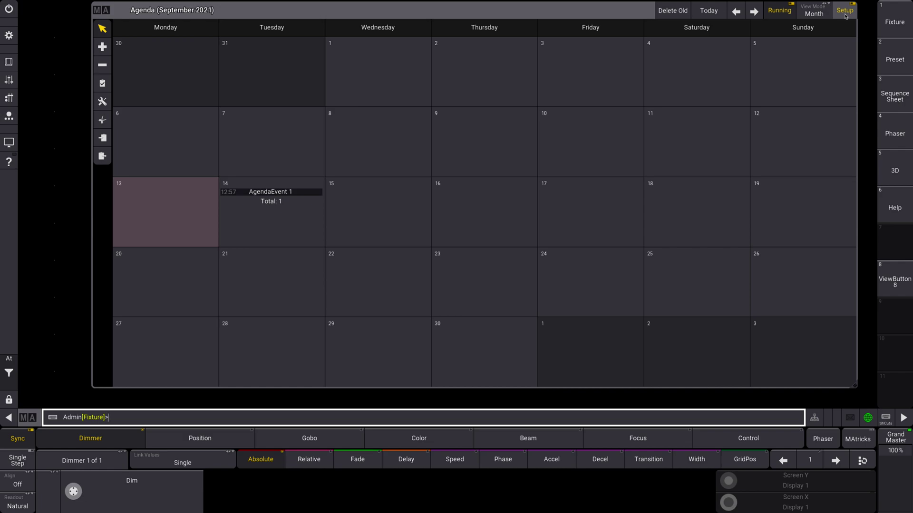
pyautogui.click(102, 48)
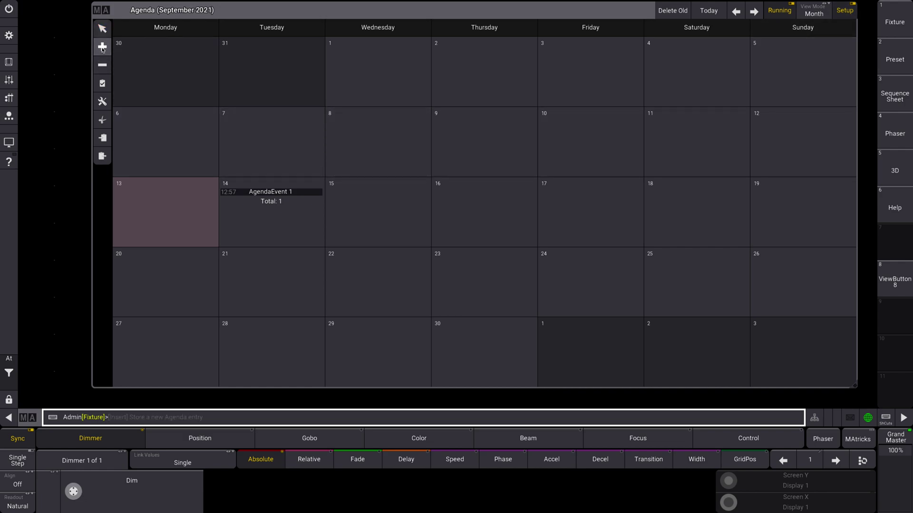
pyautogui.click(170, 202)
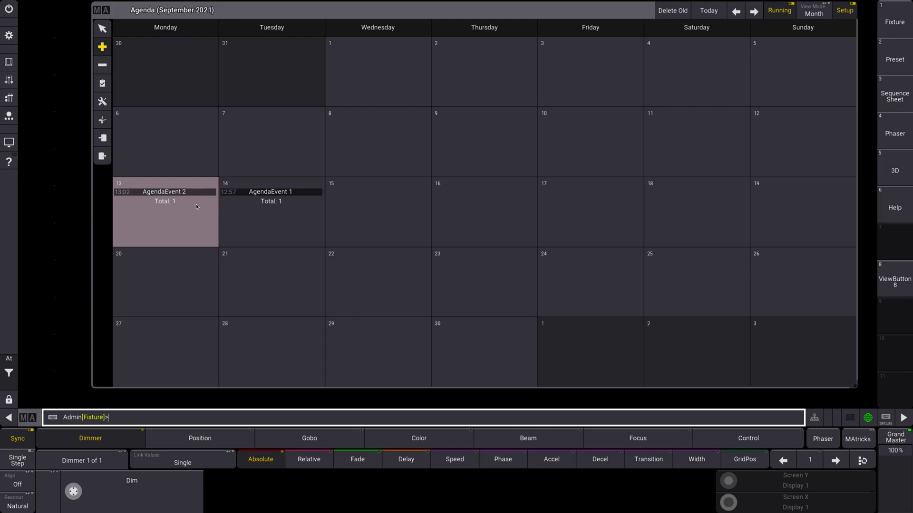
# Step: Open the 13 September event for editing and rename it "Auras up"
pyautogui.click(102, 102)
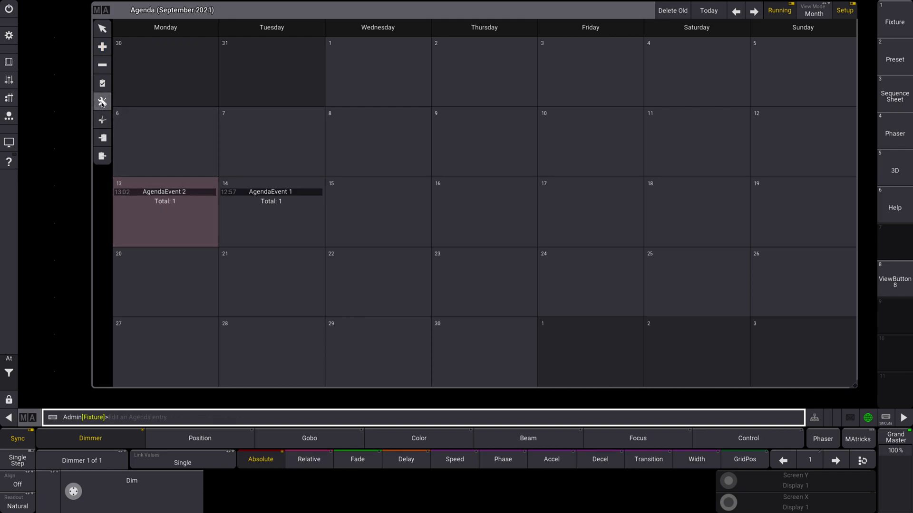
pyautogui.click(176, 193)
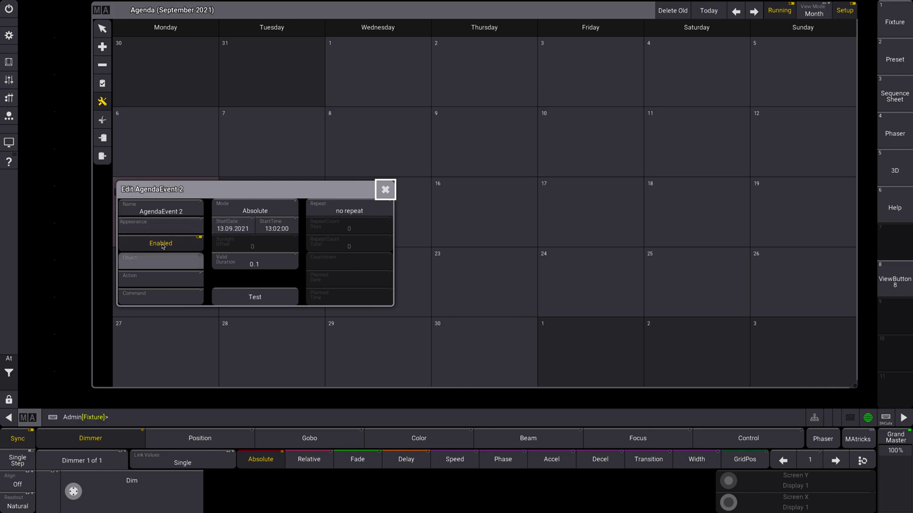
pyautogui.click(172, 212)
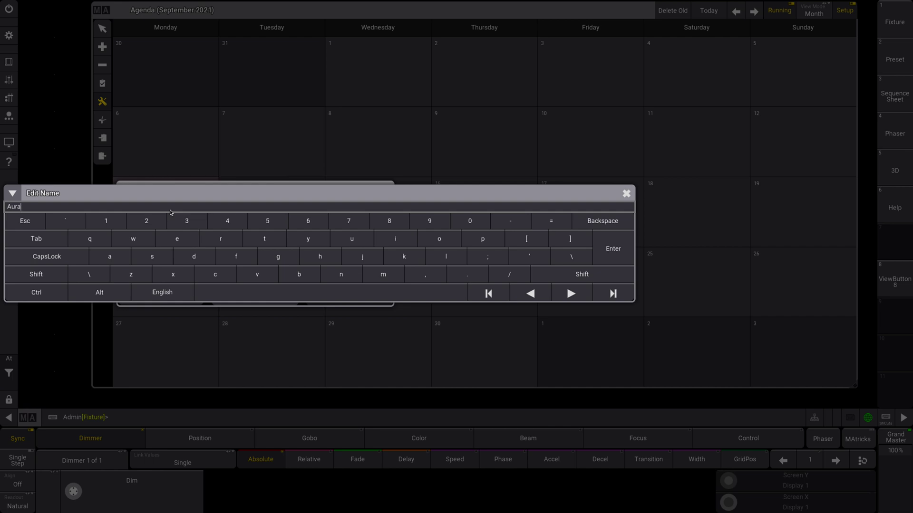
pyautogui.press('Return')
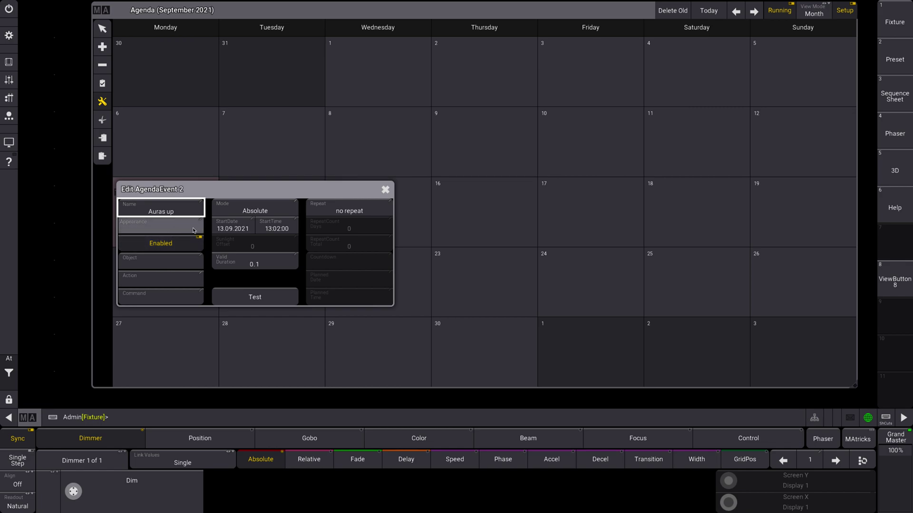
# Step: Assign Sequence 9 as the event's object and set its action to Go+
pyautogui.click(176, 264)
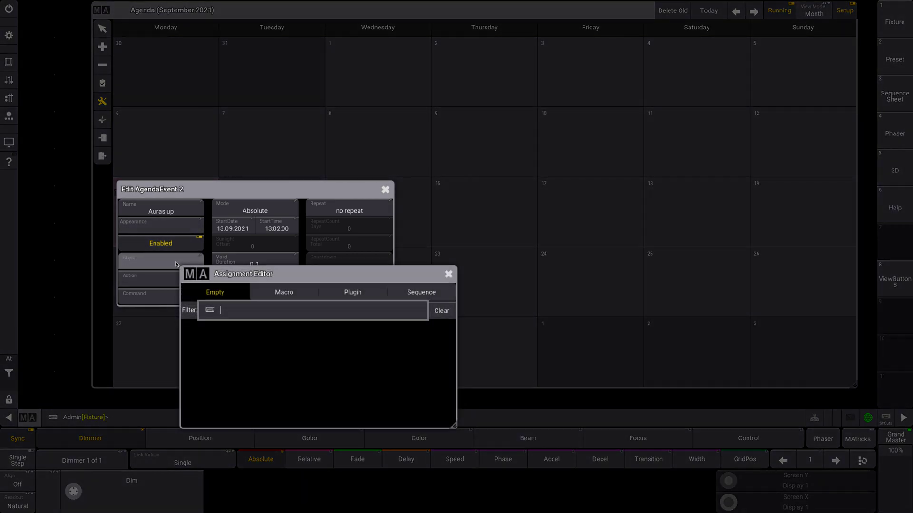
pyautogui.click(264, 298)
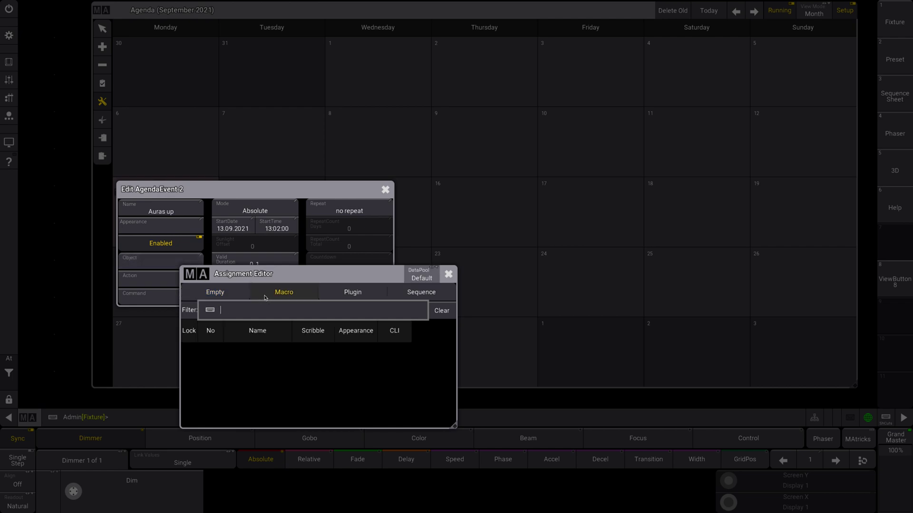
pyautogui.click(347, 295)
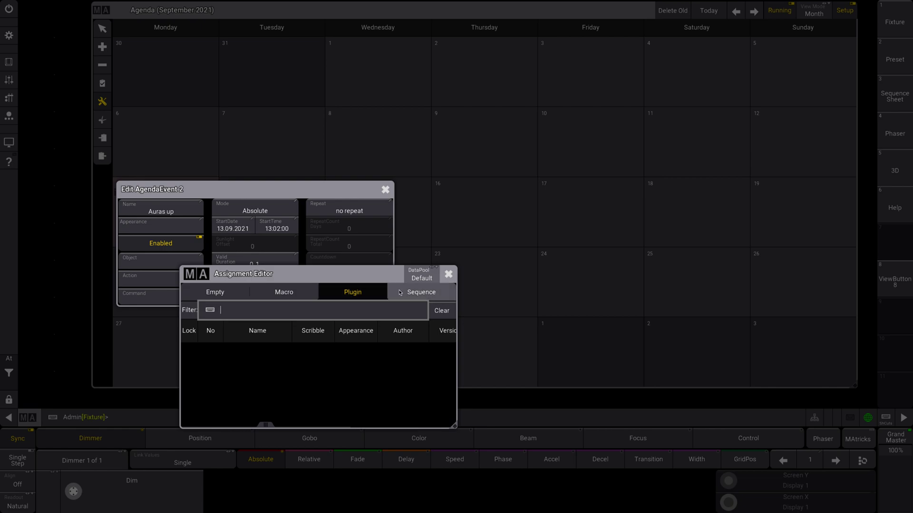
pyautogui.click(422, 292)
pyautogui.moveTo(453, 360); pyautogui.dragTo(452, 379)
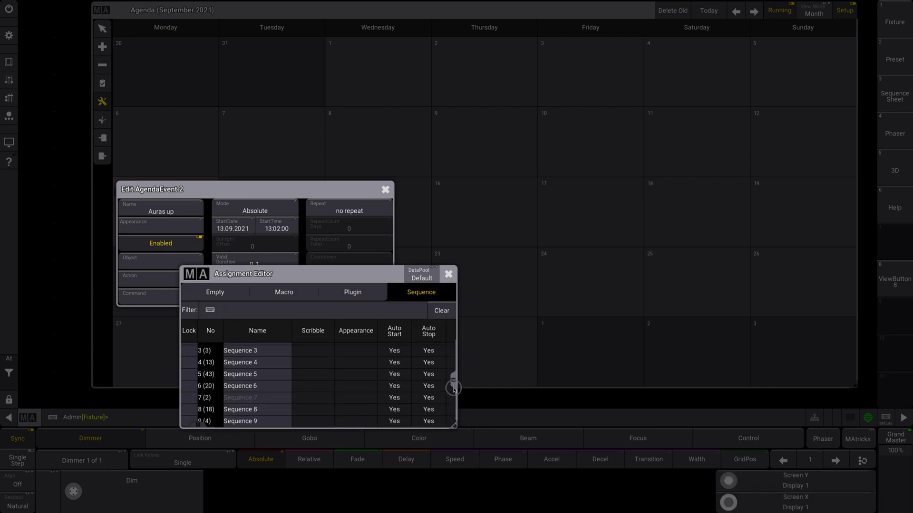
pyautogui.click(257, 422)
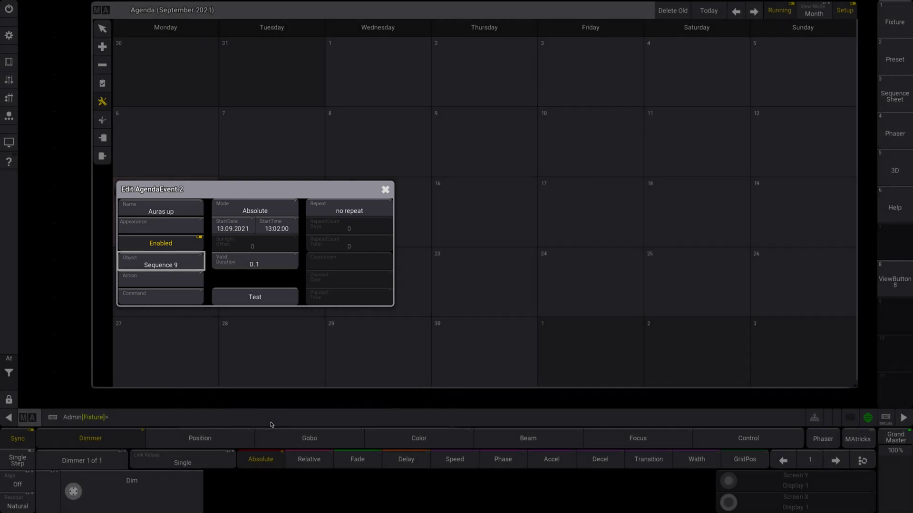
pyautogui.click(179, 286)
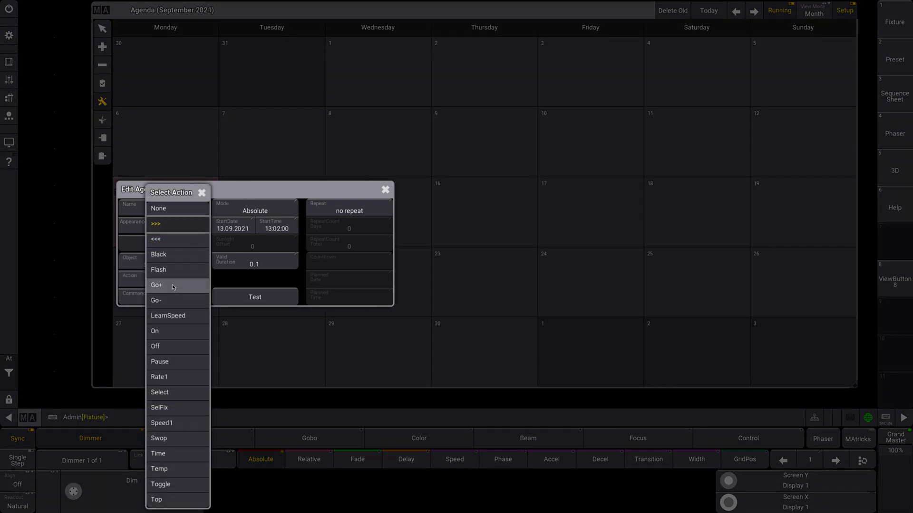
pyautogui.click(174, 286)
# Step: Examine the event's test and repeat schedule options without changing them, and close the event editor
pyautogui.click(255, 295)
pyautogui.click(265, 300)
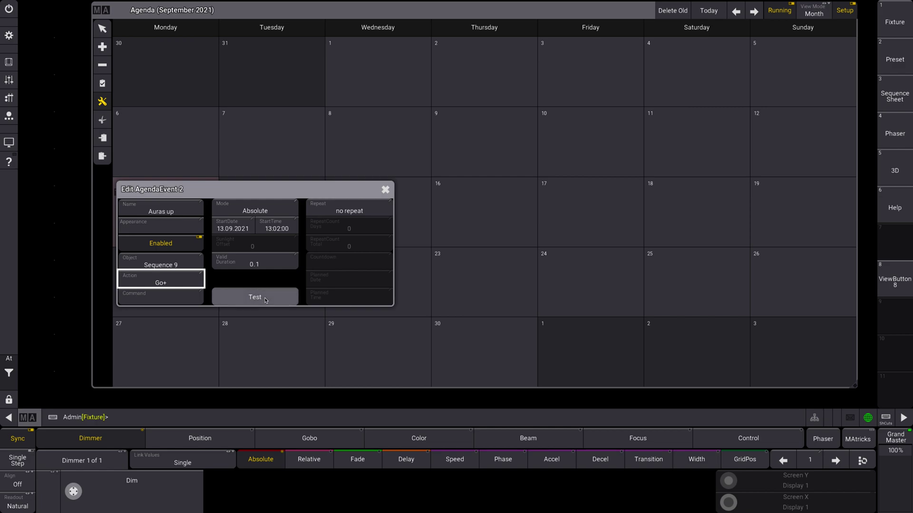
pyautogui.click(361, 209)
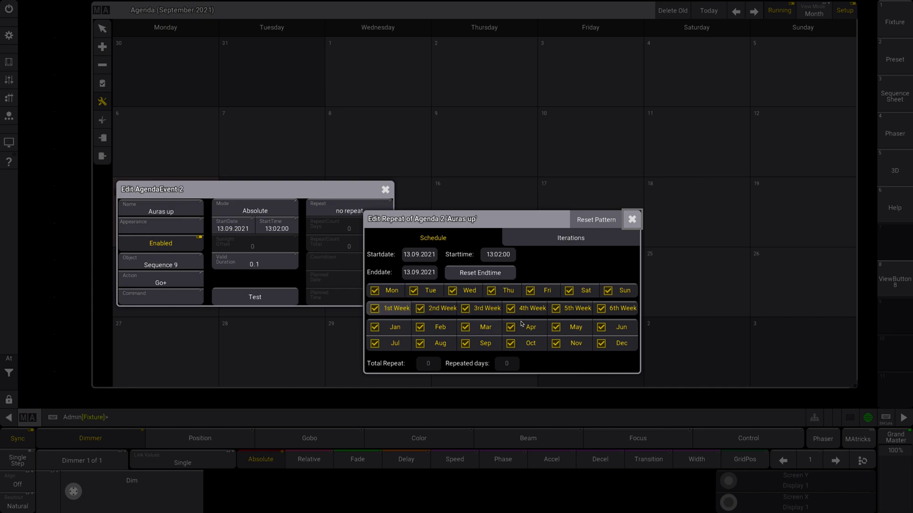
pyautogui.click(631, 220)
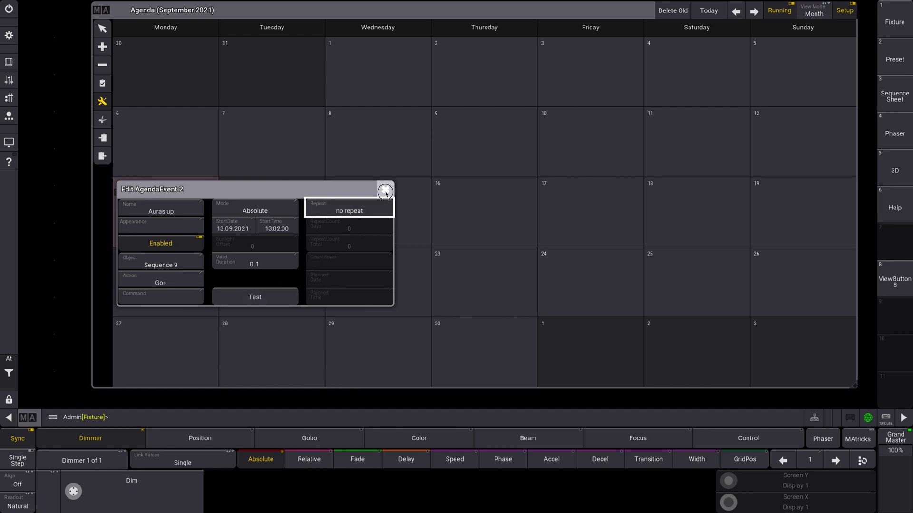
pyautogui.click(385, 192)
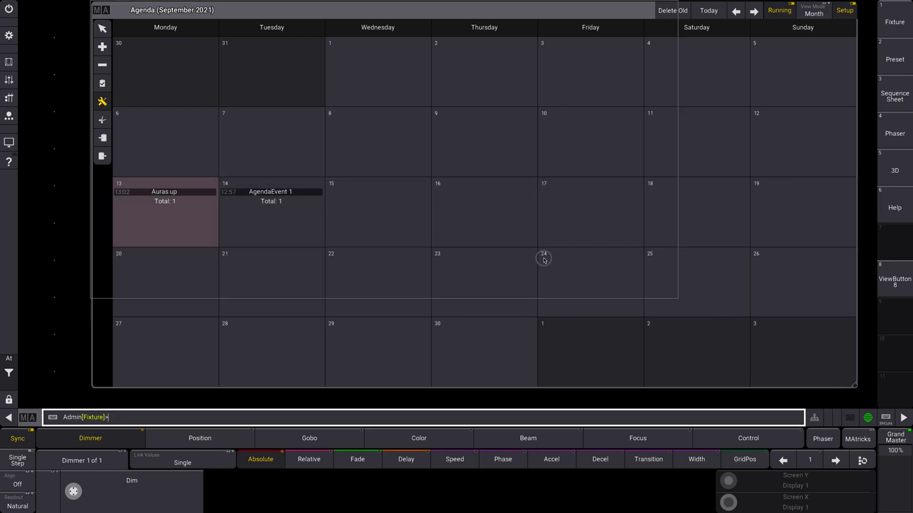
# Step: Shrink the Agenda window, move it aside and add a 3D window next to it
pyautogui.moveTo(528, 256); pyautogui.dragTo(464, 239)
pyautogui.moveTo(102, 7); pyautogui.dragTo(48, 5)
pyautogui.click(446, 20)
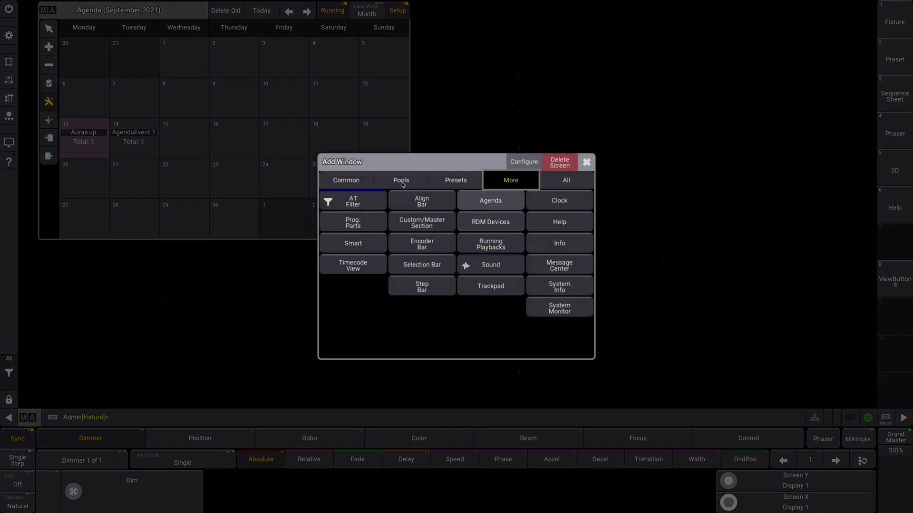
pyautogui.click(354, 180)
pyautogui.click(404, 202)
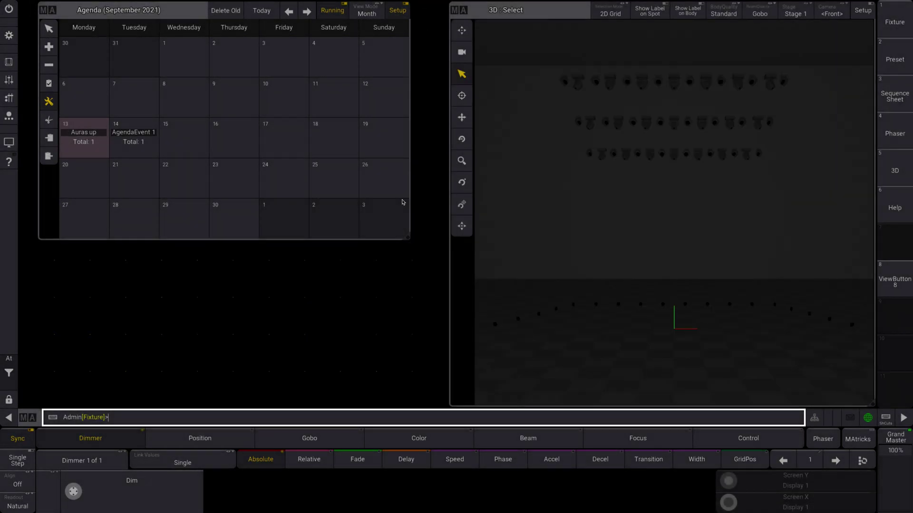
# Step: Reopen the "Auras up" event and run its test to check the sequence in the 3D view
pyautogui.click(100, 137)
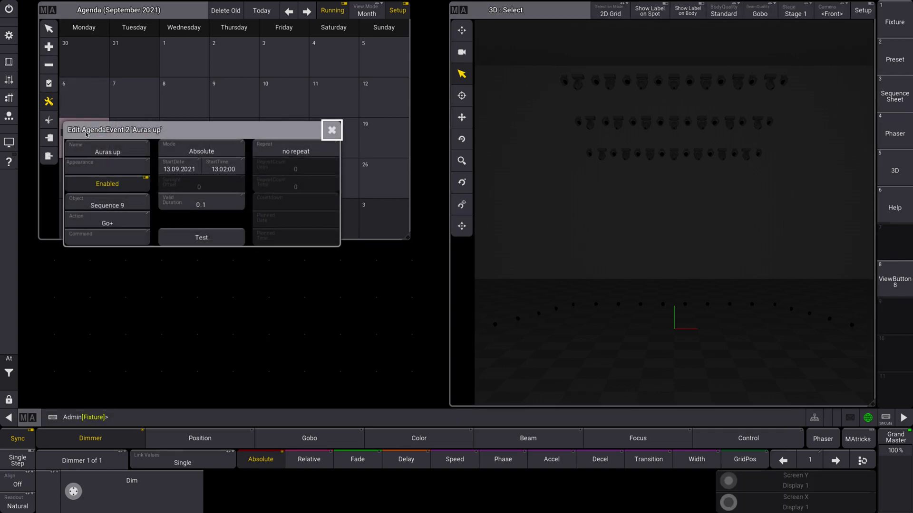
pyautogui.click(212, 238)
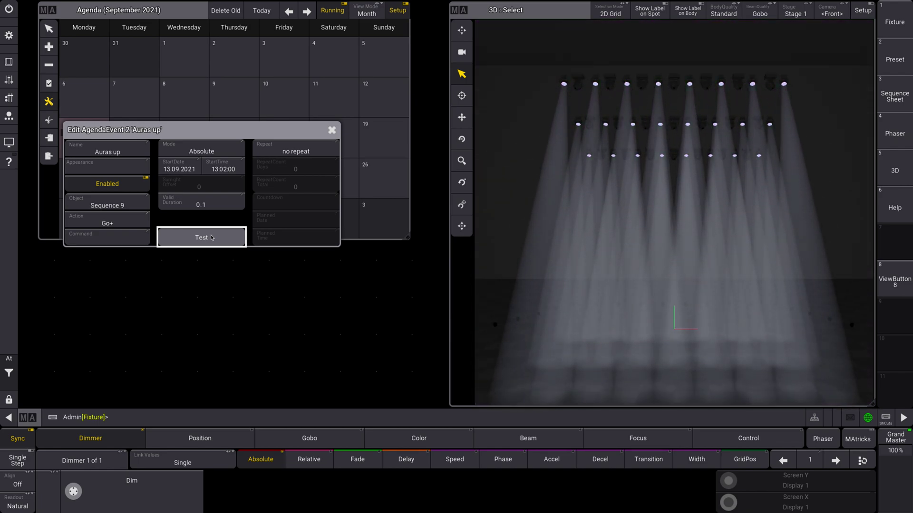
# Step: Close the event editor and add a Sequence window in the empty area below the Agenda window
pyautogui.click(332, 129)
pyautogui.click(82, 270)
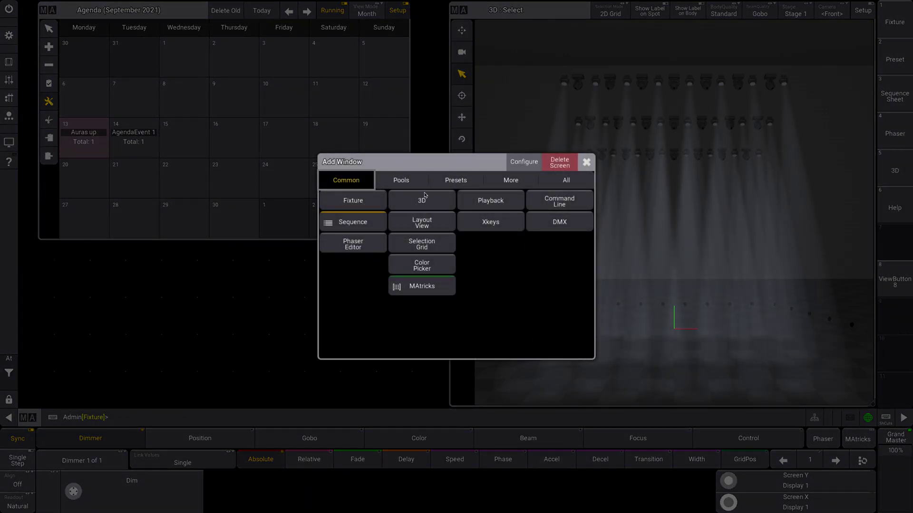
pyautogui.click(351, 222)
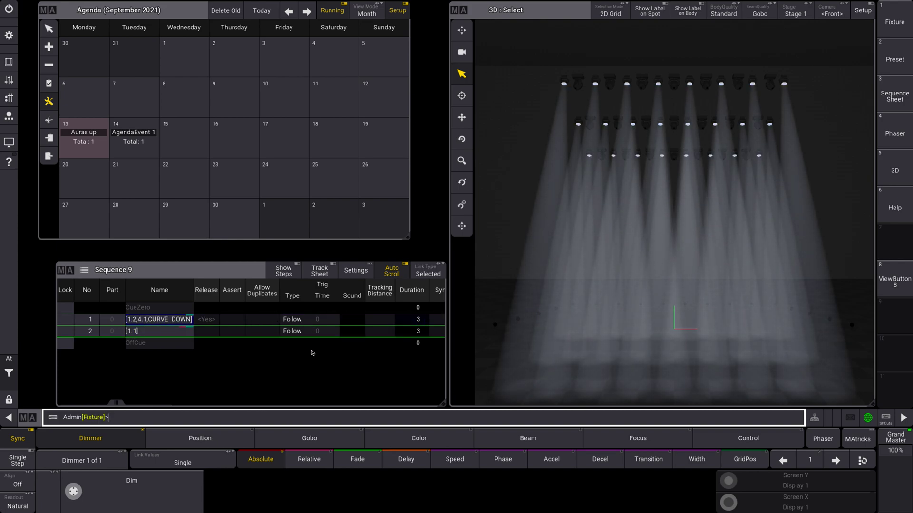
# Step: Reopen the "Auras up" event, run its test against the sequence sheet, and look through the available actions without changing the selection
pyautogui.click(84, 133)
pyautogui.click(233, 240)
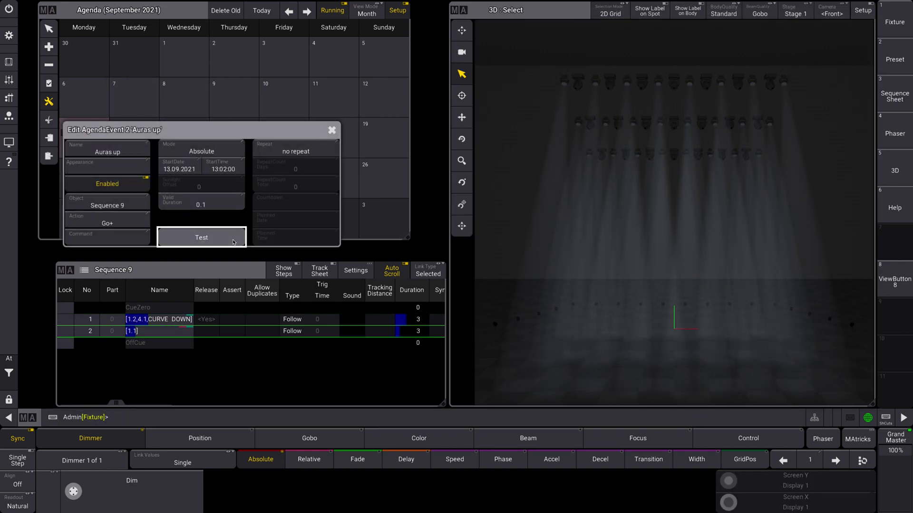
pyautogui.click(123, 222)
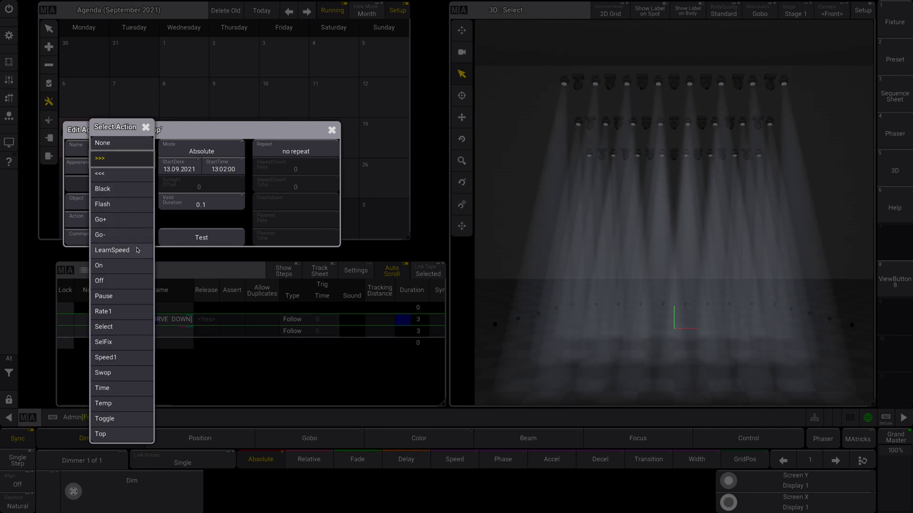
pyautogui.click(145, 127)
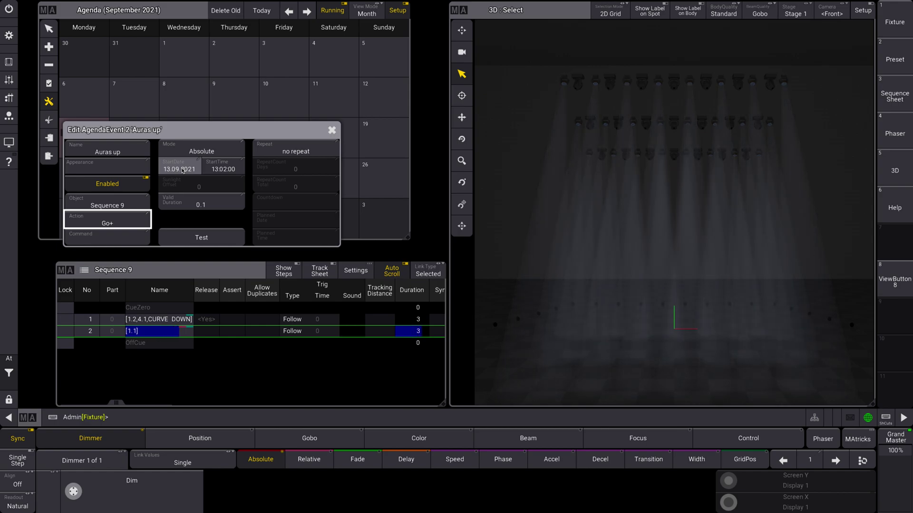
# Step: Check the start date of the "Auras up" event, set its start time to 14:00:00 and close the event editor
pyautogui.click(182, 170)
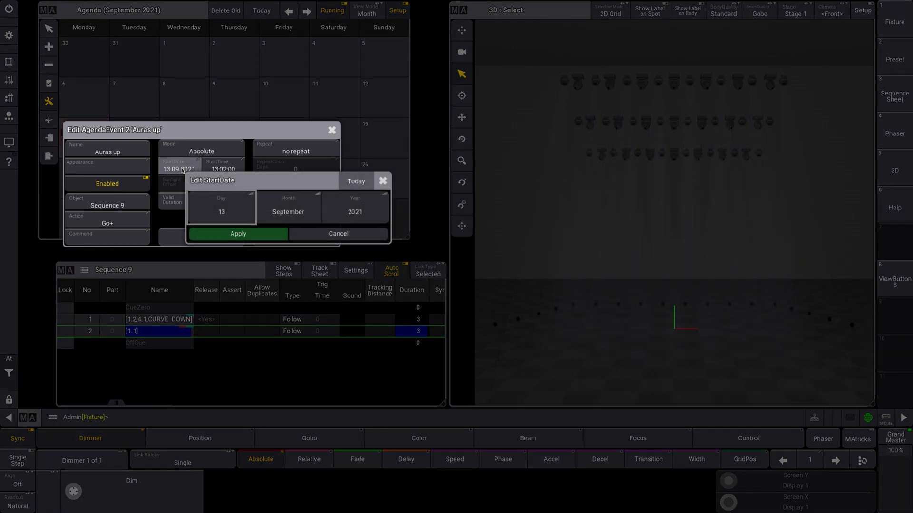
pyautogui.click(382, 181)
pyautogui.click(223, 169)
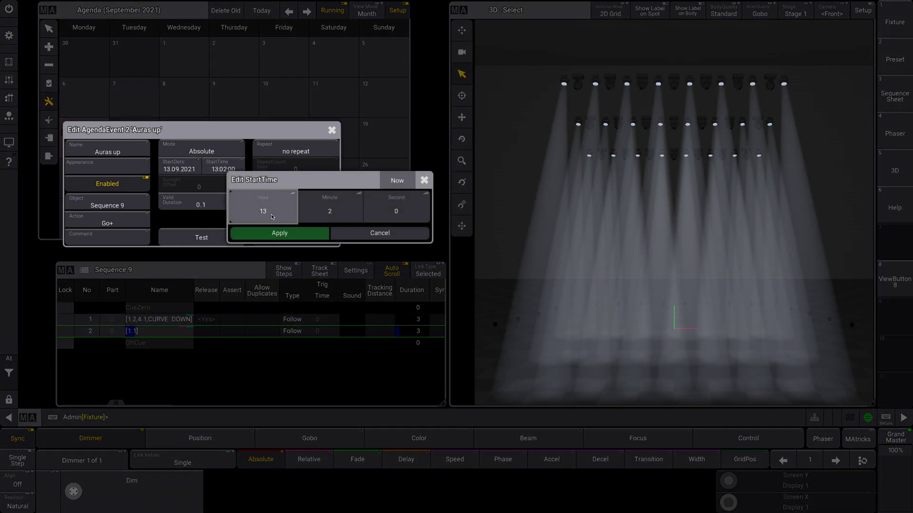
pyautogui.click(274, 215)
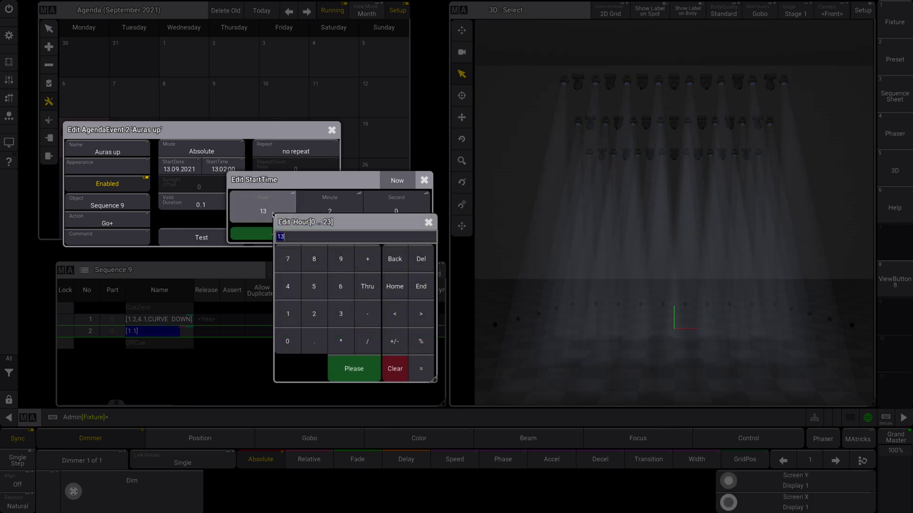
pyautogui.write('14')
pyautogui.click(360, 371)
pyautogui.click(348, 203)
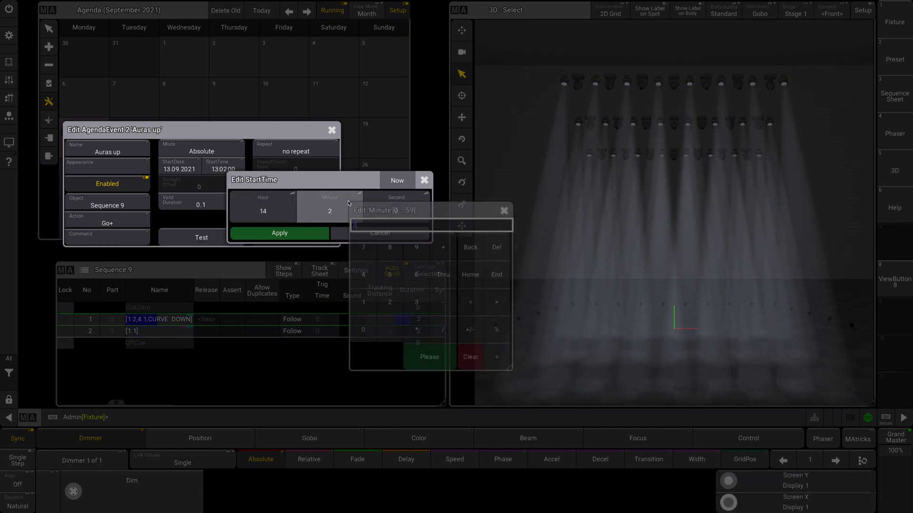
pyautogui.press('Return')
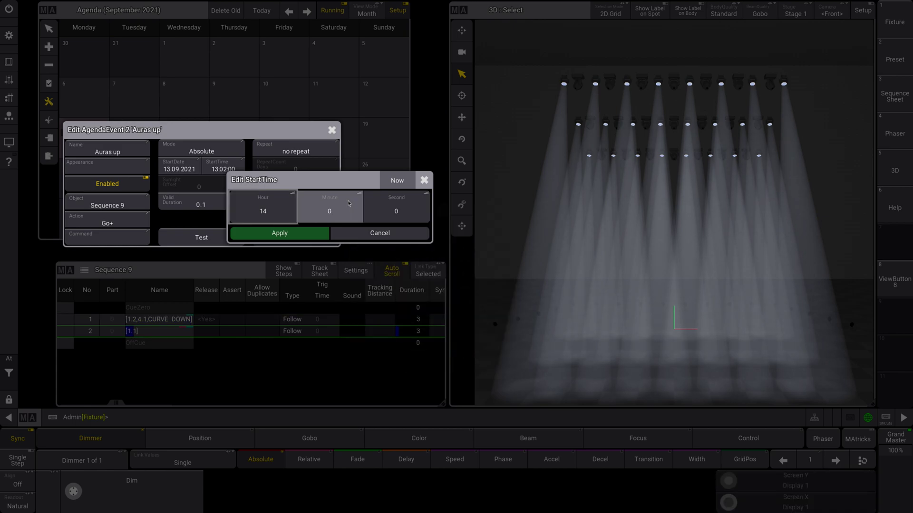
pyautogui.click(279, 233)
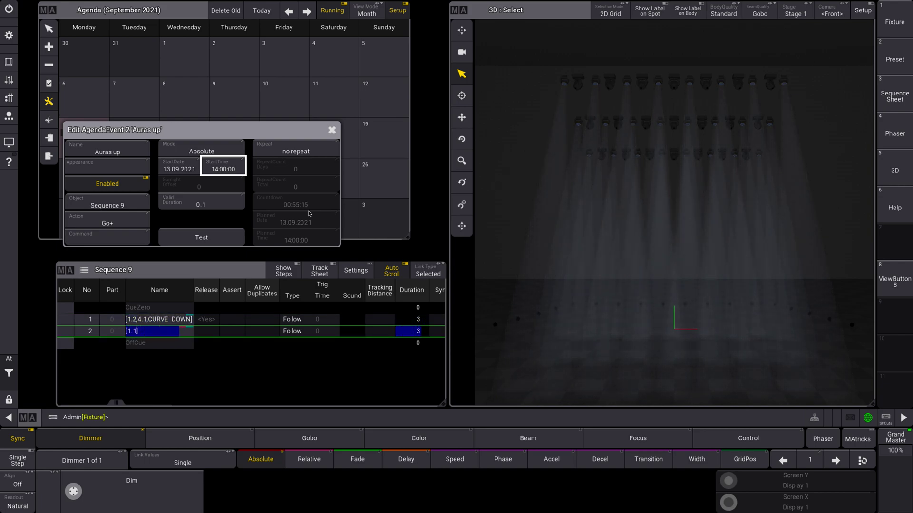
pyautogui.click(332, 130)
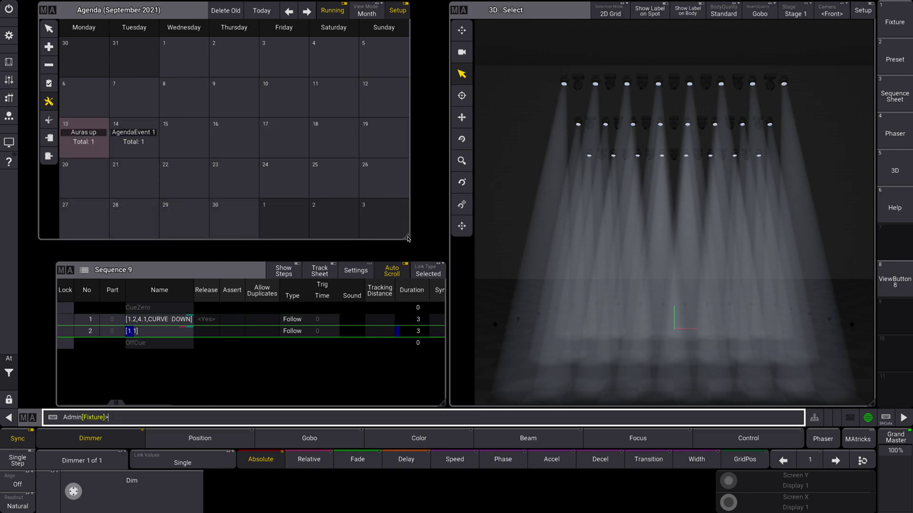
# Step: Widen the Agenda window slightly and shift it closer to the edge of the workspace
pyautogui.moveTo(407, 239); pyautogui.dragTo(445, 239)
pyautogui.moveTo(44, 11); pyautogui.dragTo(27, 11)
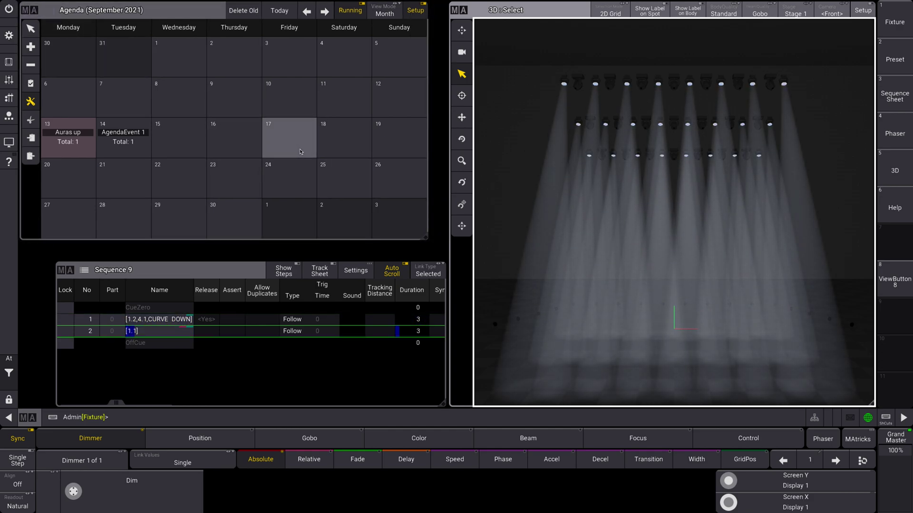